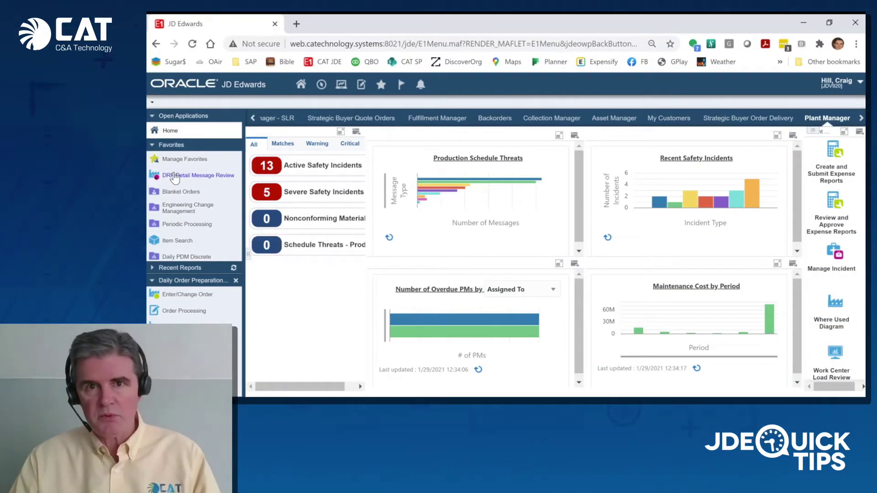
Open DRP Detail Message Review with the navigation pane collapsed and list the ten M10 messages.
left_click(196, 178)
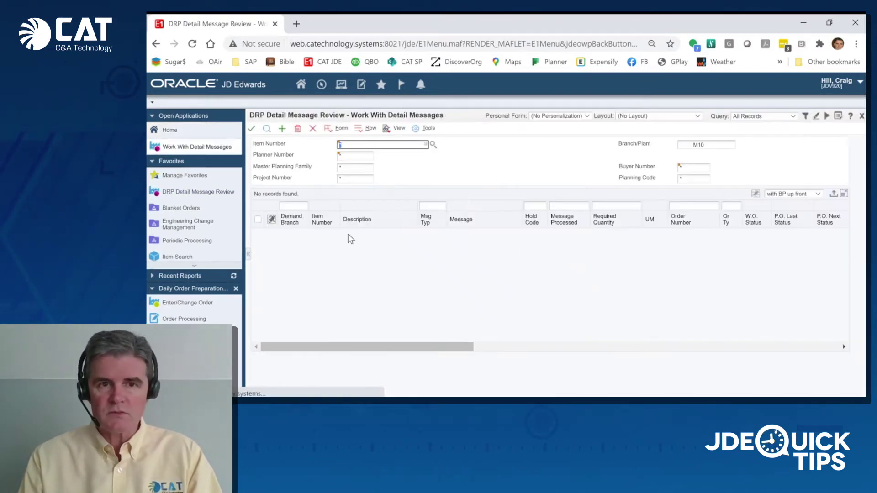
left_click(249, 256)
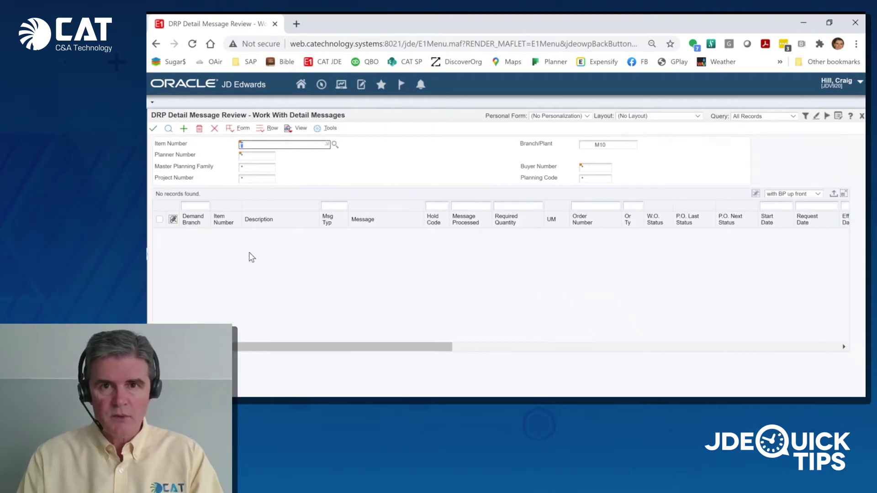
left_click(168, 129)
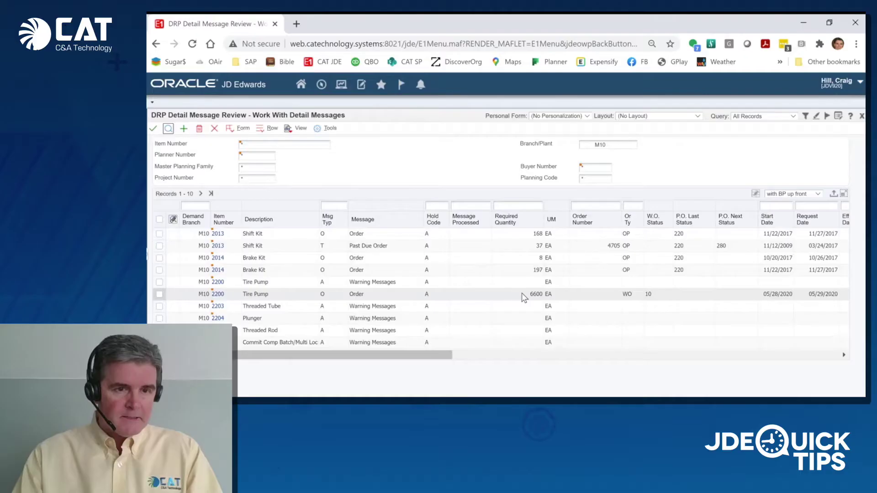
Select the 2200 Tire Pump order and view its supply/demand, then its item availability.
left_click(271, 130)
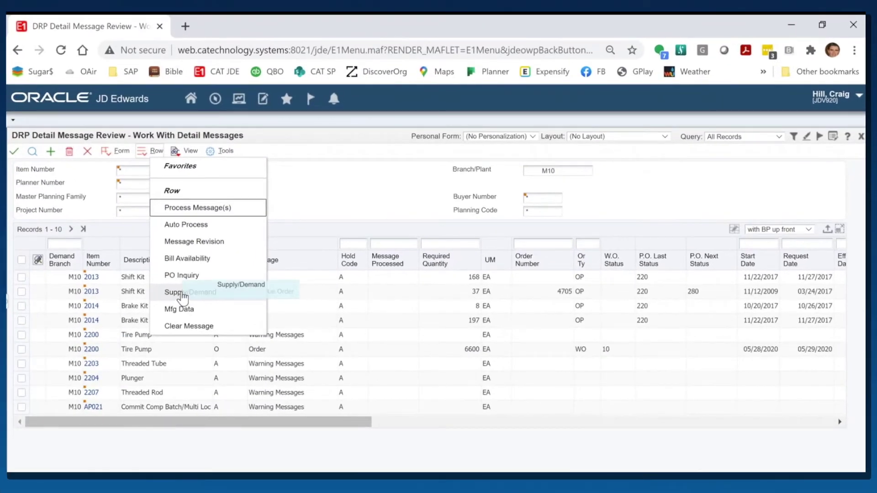
left_click(21, 349)
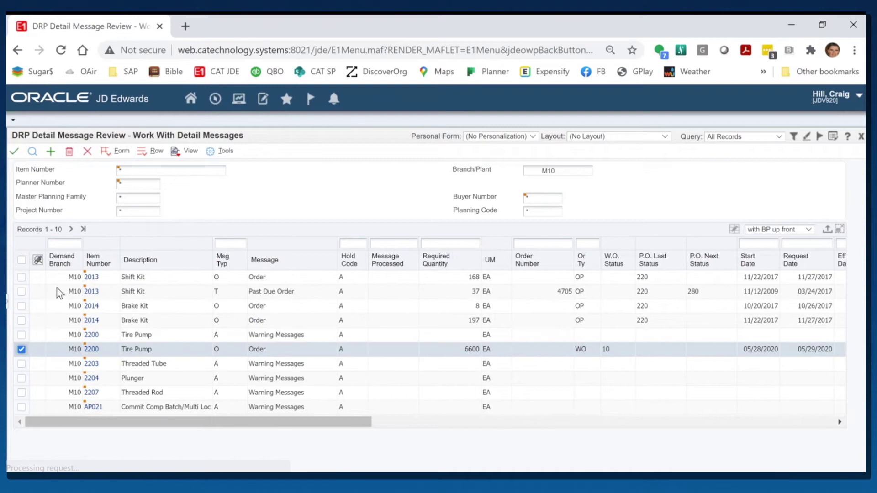
left_click(152, 154)
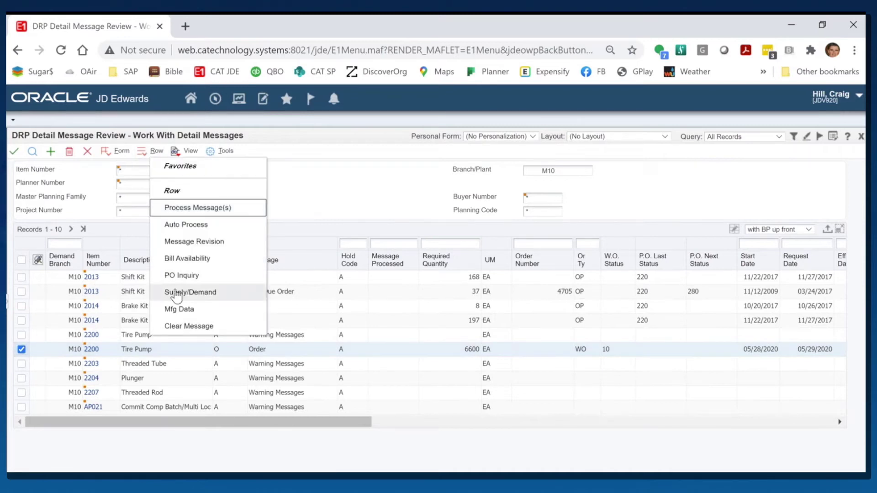
left_click(177, 291)
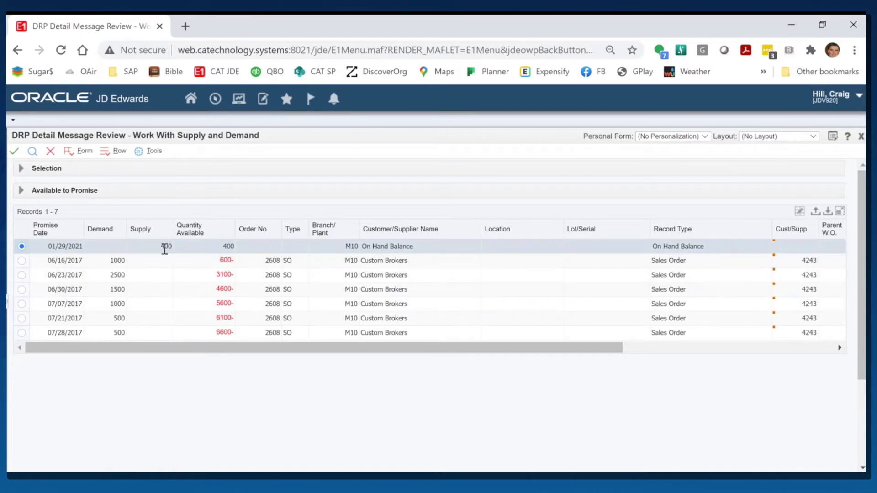
left_click(112, 150)
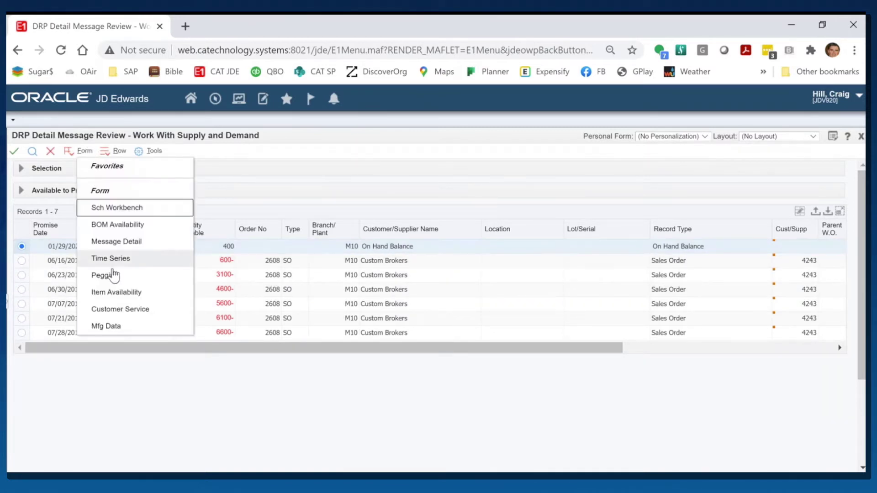
left_click(120, 289)
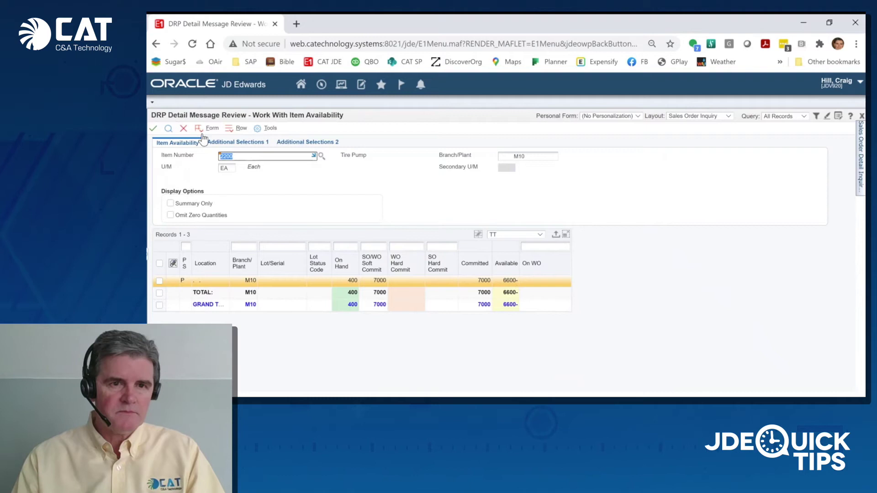
Close Item Availability and Supply and Demand to return to Work With Detail Messages.
left_click(183, 128)
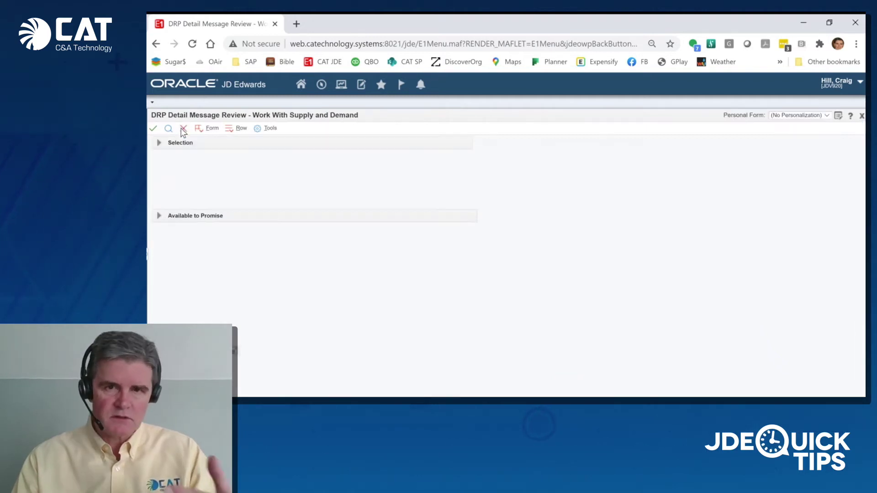
left_click(184, 128)
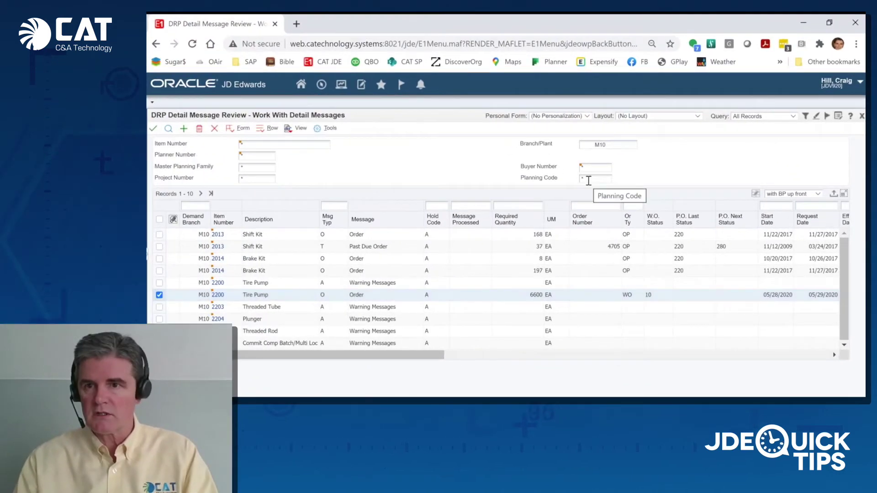
In layout editing, embed an EnterpriseOne form for application P4021 beside the grid.
left_click(834, 84)
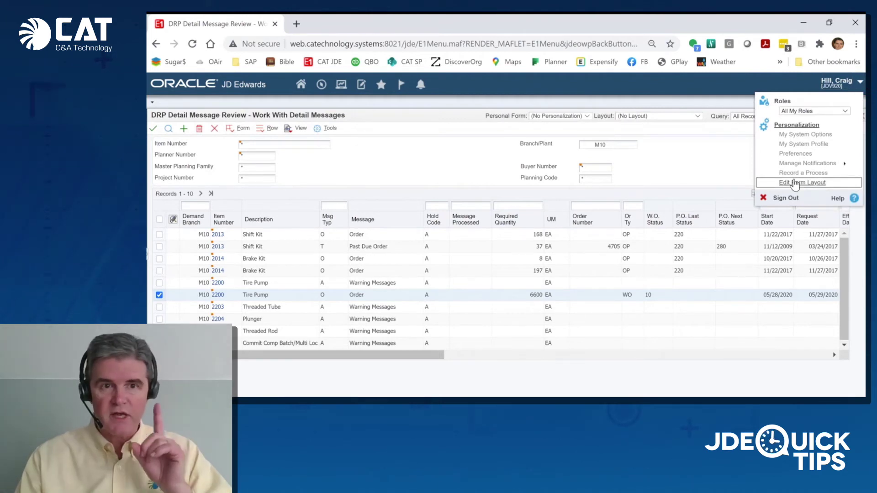
left_click(795, 182)
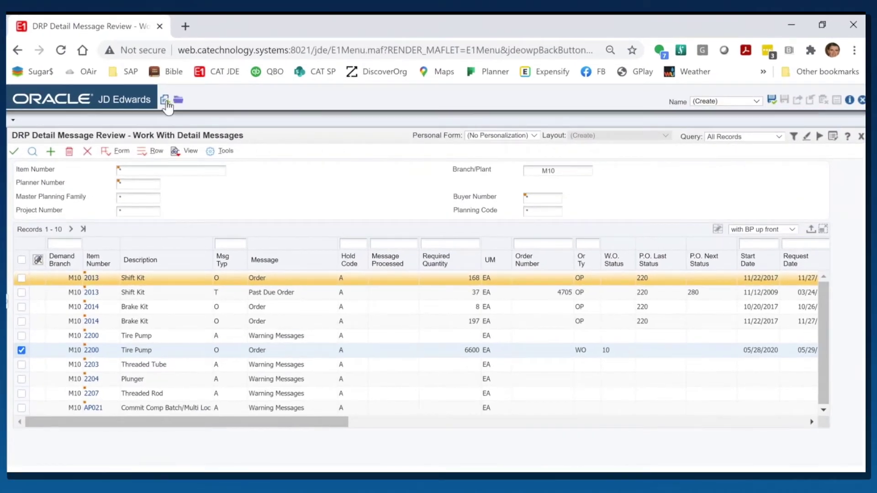
left_click(165, 100)
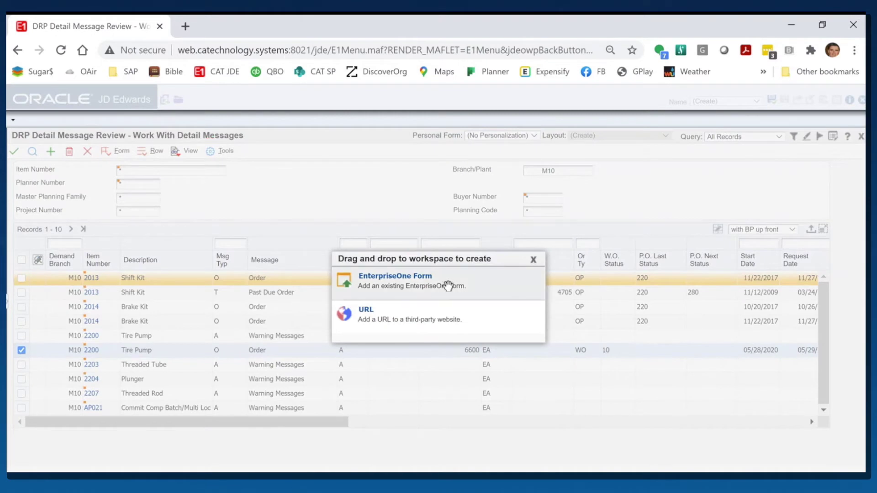
left_click_drag(417, 280, 610, 306)
left_click(716, 184)
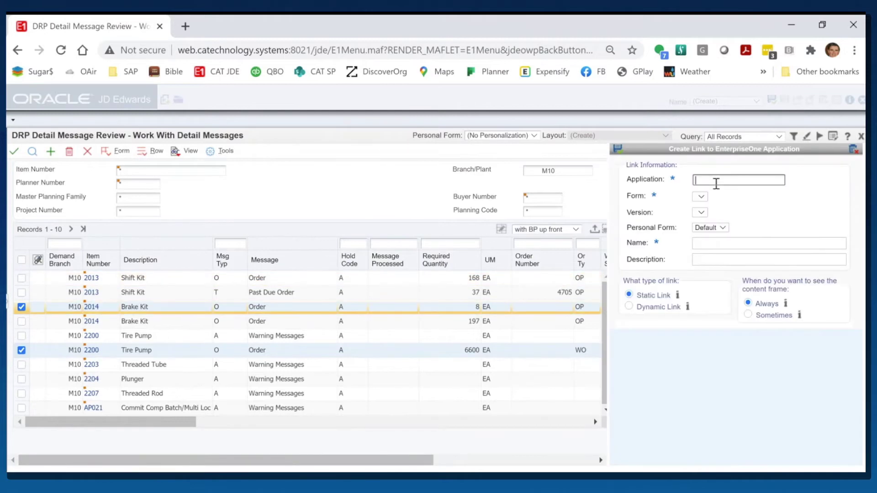
type("p4021")
key("Tab")
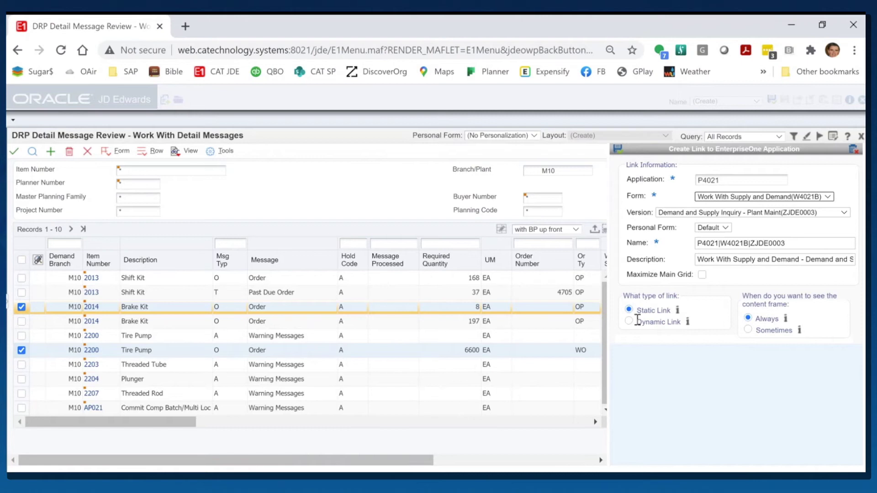
Make it a dynamic link mapping Business Unit to Demand Branch and Item Number to LITM, and save.
left_click(628, 322)
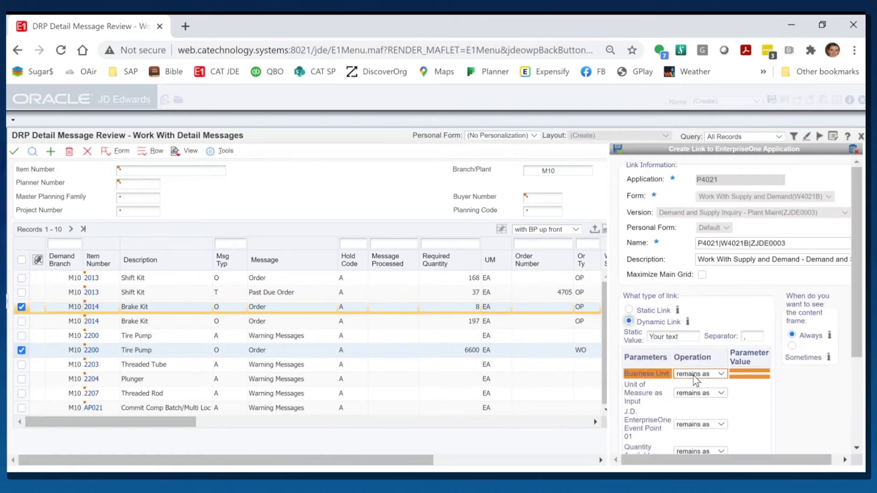
left_click(695, 379)
left_click(689, 417)
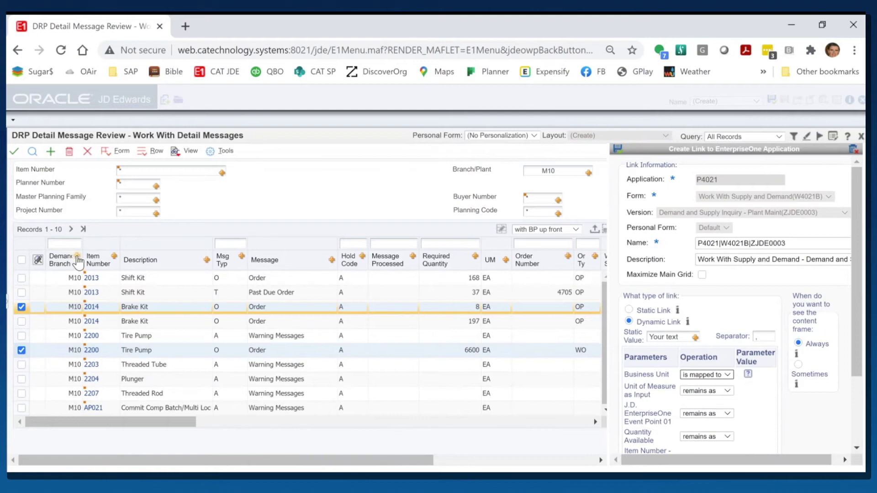
left_click(77, 258)
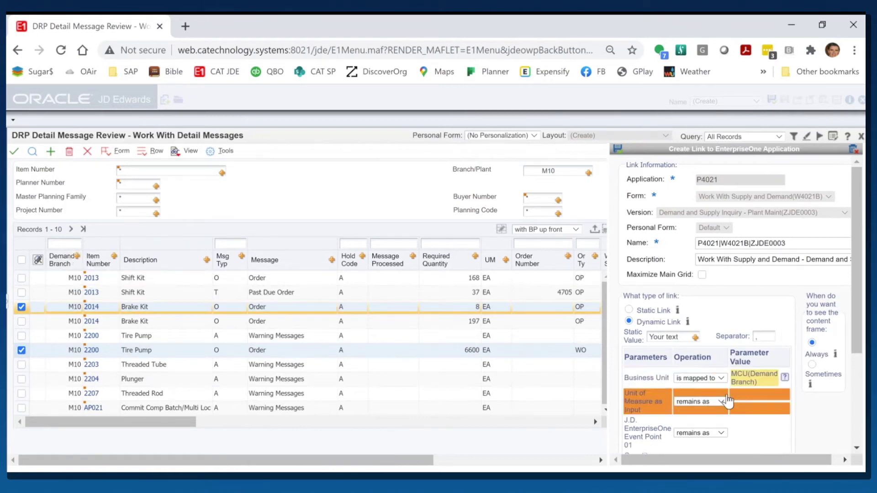
scroll(715, 405, "down", 2)
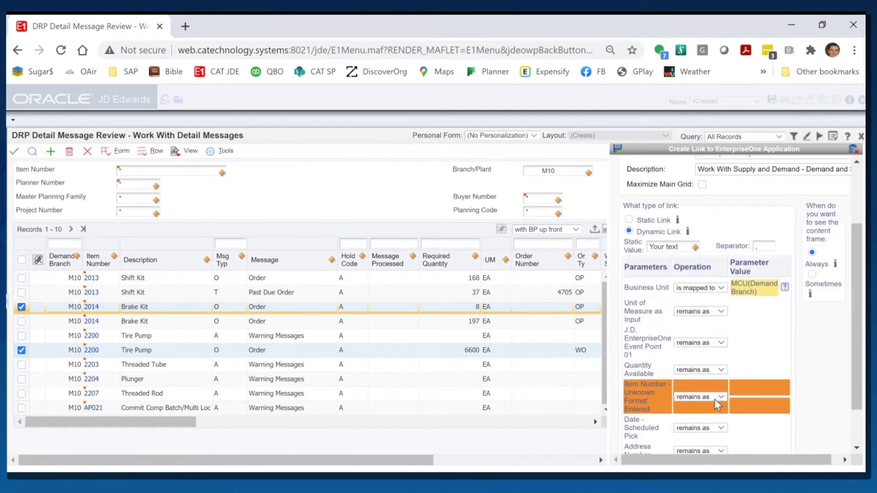
left_click(717, 405)
left_click(703, 432)
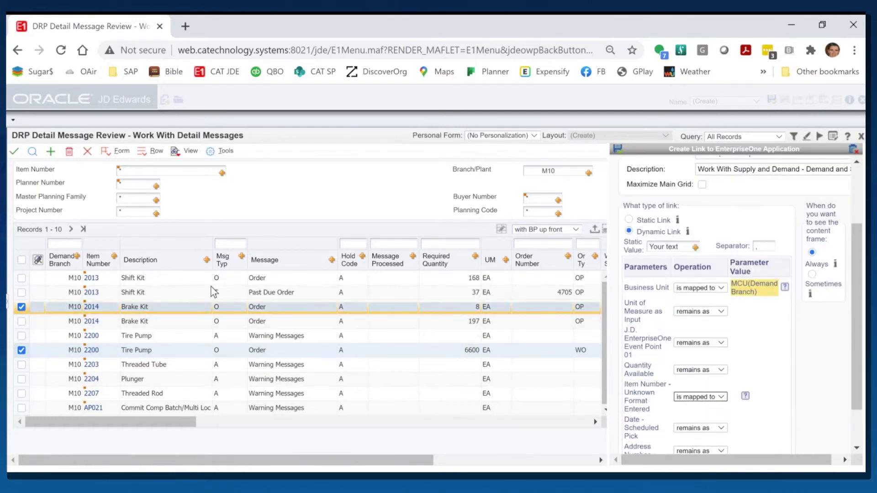
left_click(117, 263)
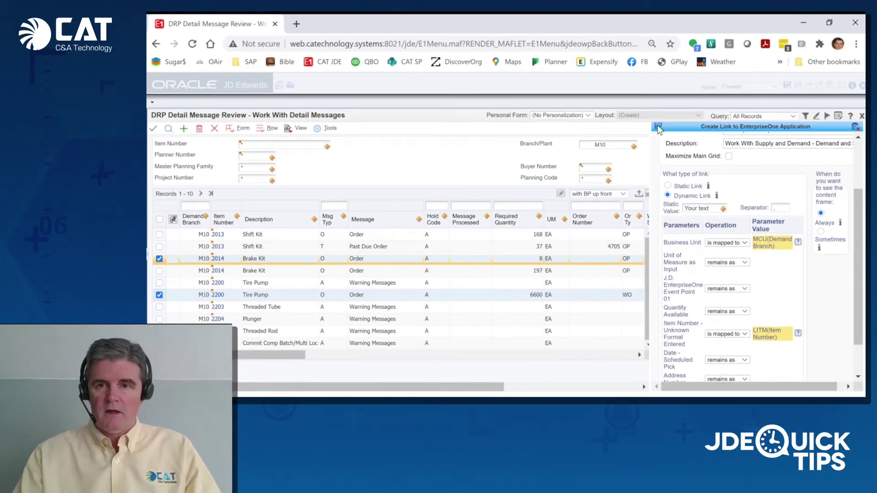
left_click(657, 127)
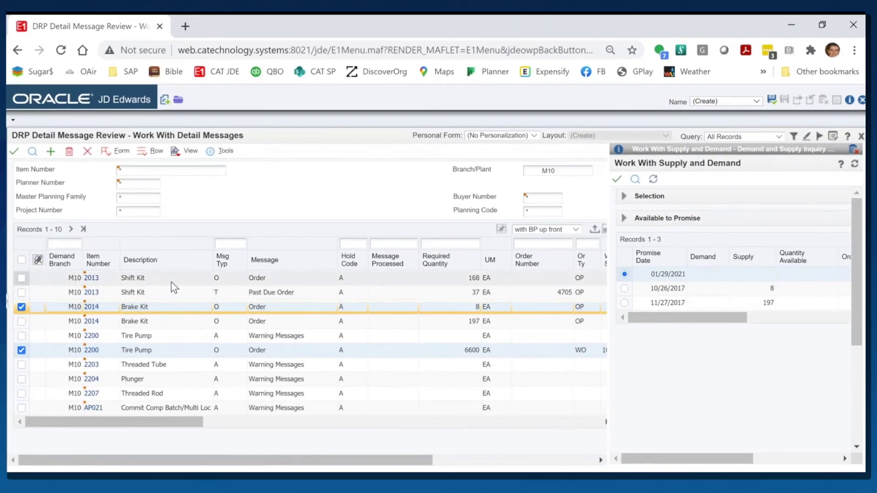
Deselect the Brake Kit 8 EA row and select the Tire Pump 2200 warning and Brake Kit 197 EA rows.
left_click(21, 307)
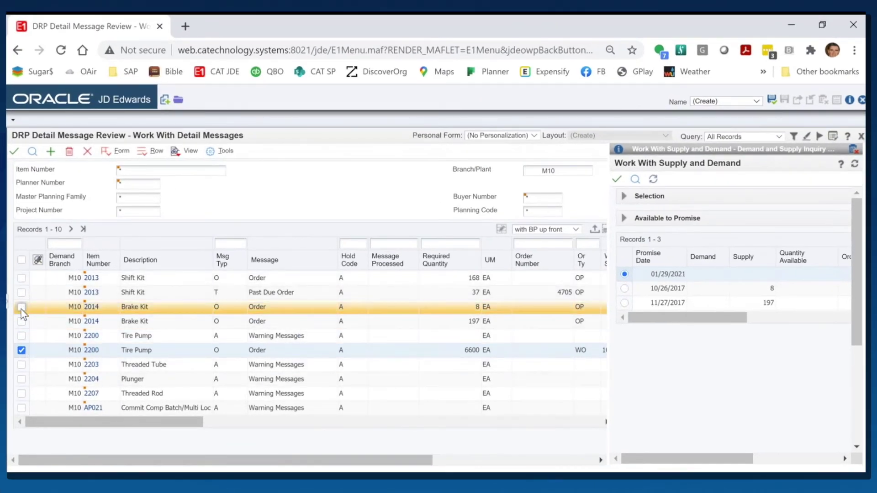
left_click(18, 336)
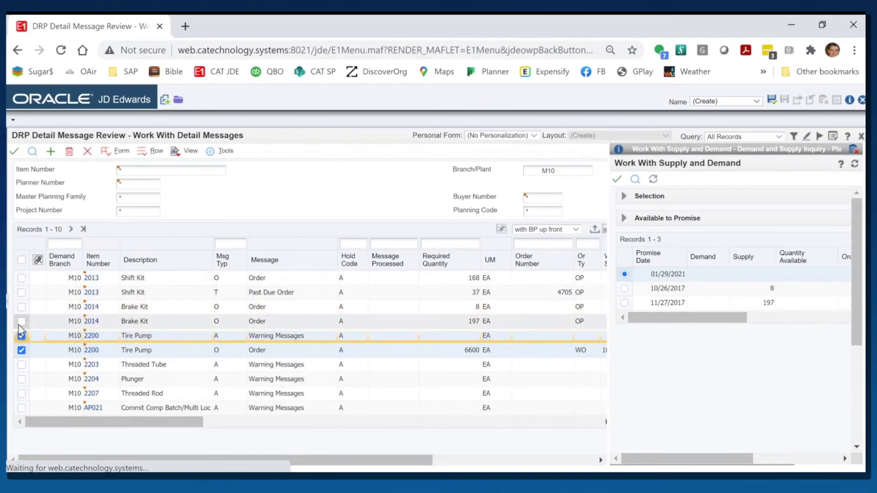
left_click(18, 321)
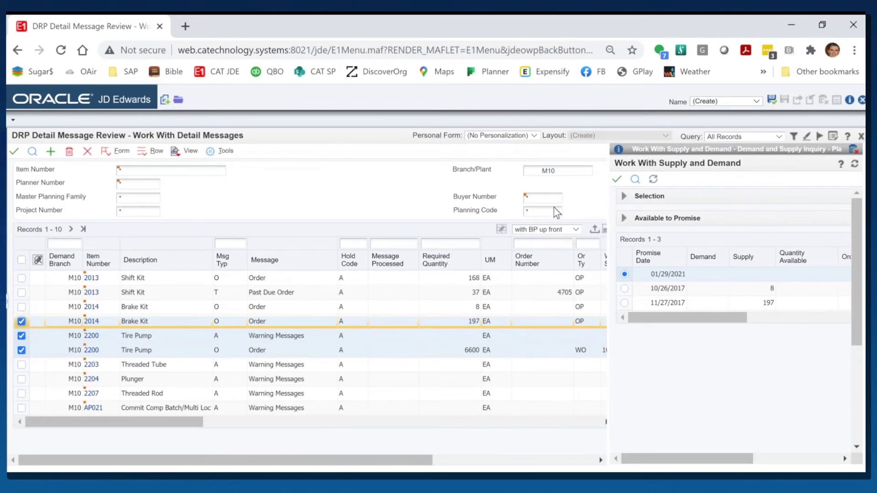
Place a second embedded form below the grid using P41202, form W41202A Work With Item Availability.
left_click(164, 104)
left_click_drag(371, 279, 300, 344)
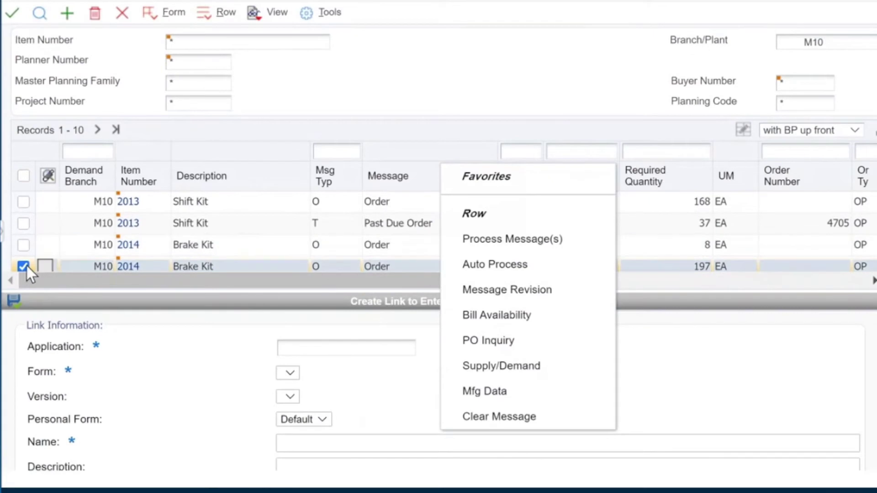
left_click(23, 274)
left_click(346, 351)
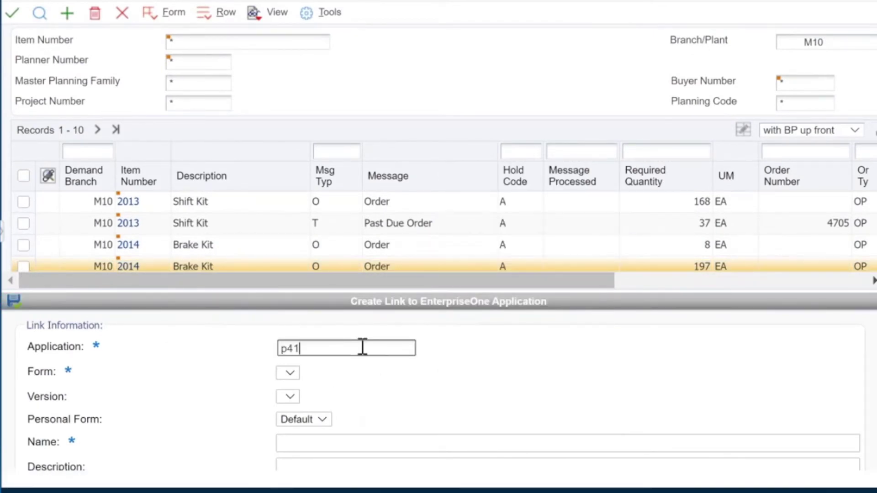
left_click(303, 371)
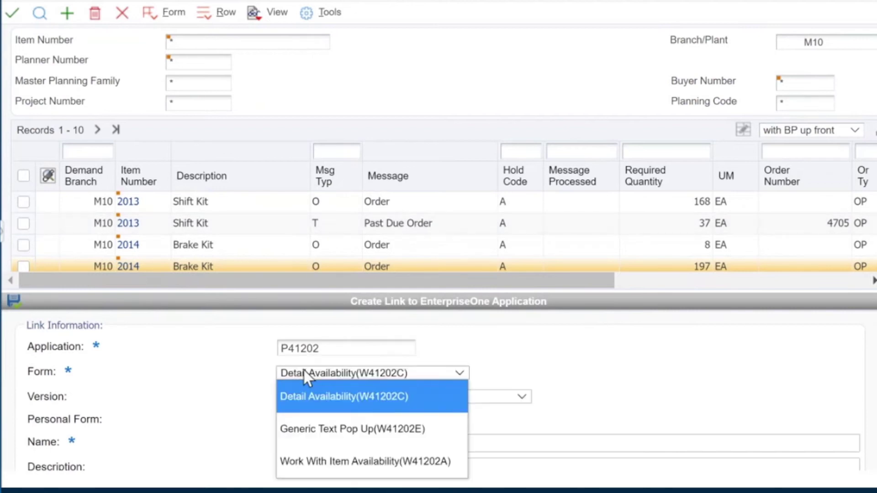
left_click(320, 465)
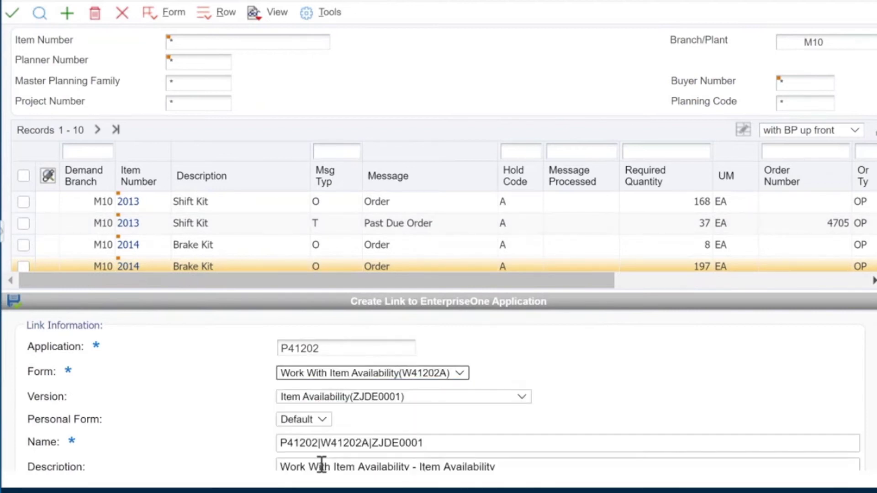
Make it a dynamic link mapping Business Unit to Demand Branch and item number to LITM(Item Number).
scroll(555, 379, "down", 3)
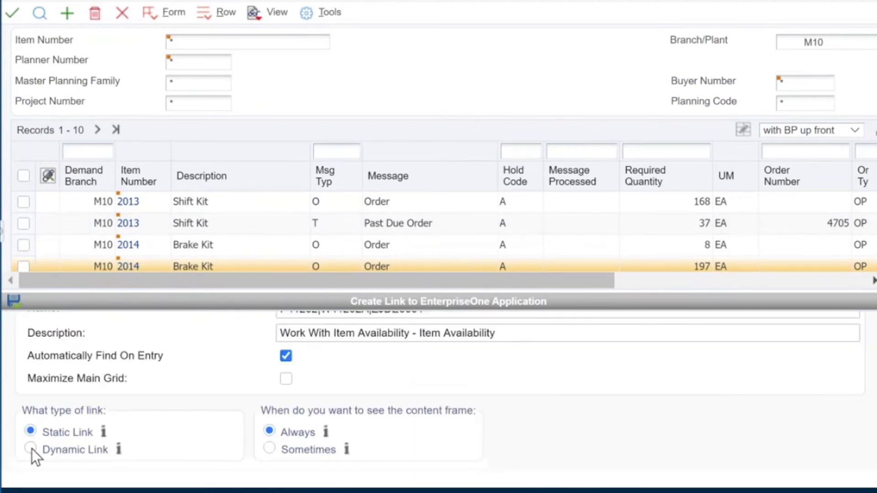
left_click(31, 449)
scroll(32, 449, "down", 3)
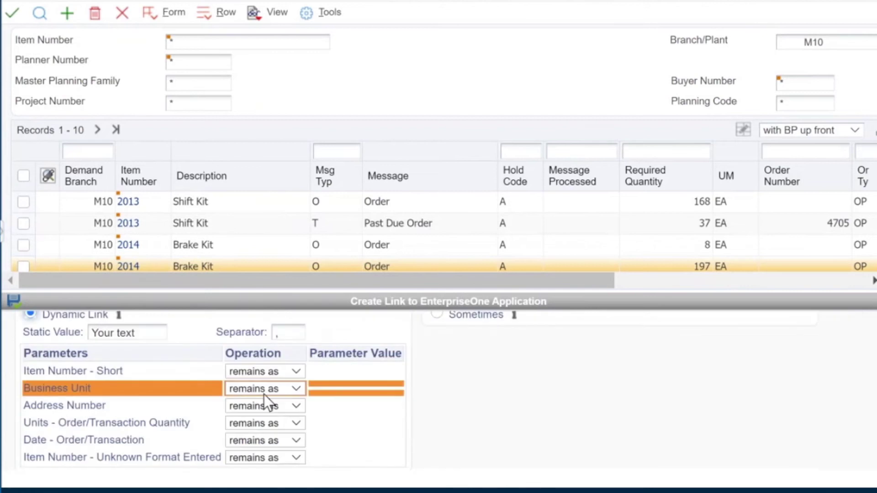
left_click(254, 441)
left_click_drag(97, 177, 83, 391)
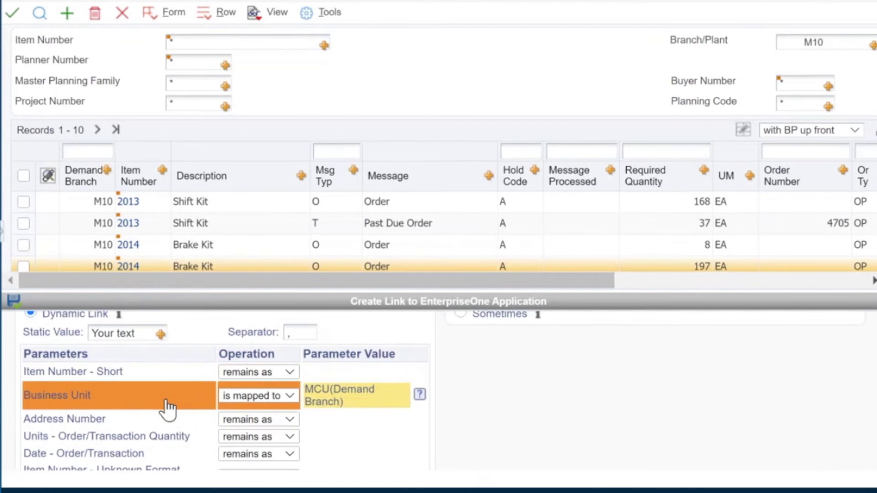
scroll(151, 425, "down", 1)
left_click(253, 441)
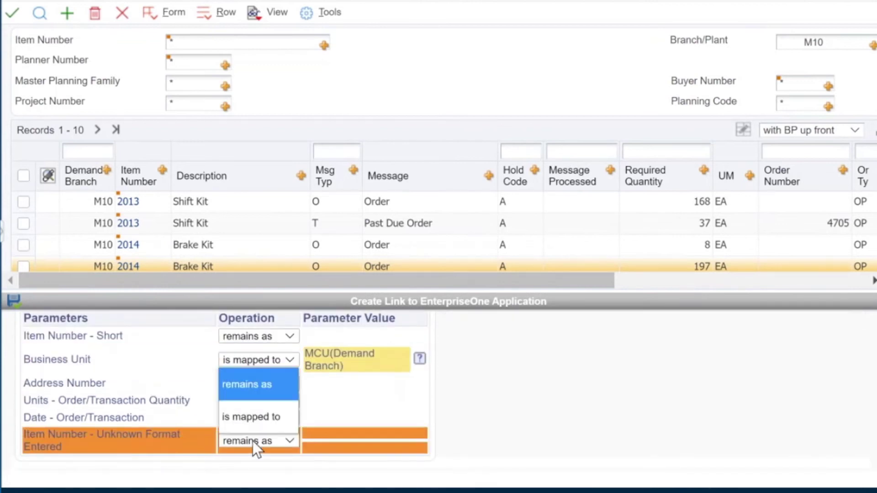
left_click(242, 411)
Save the Item Availability dynamic link.
left_click(9, 299)
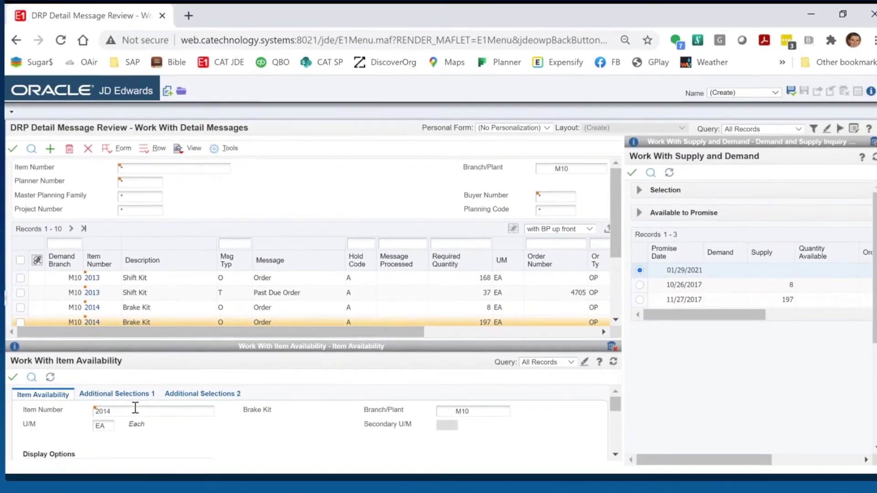
scroll(253, 409, "down", 3)
scroll(213, 402, "down", 3)
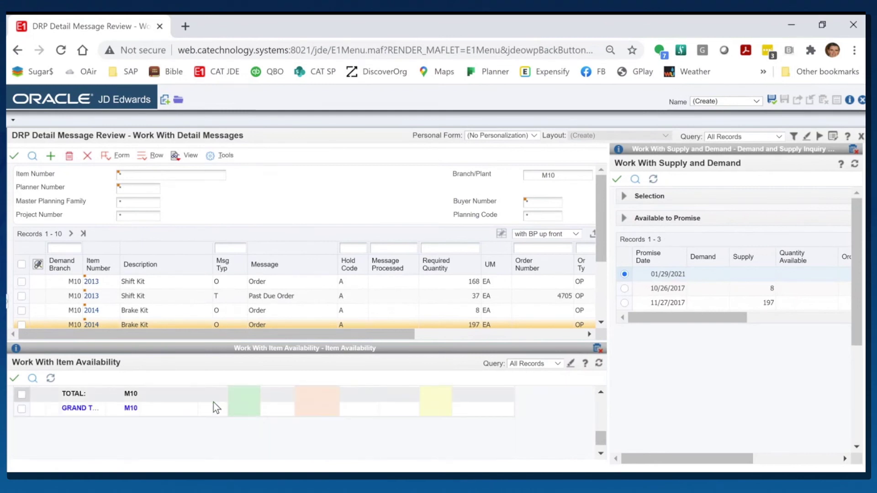
scroll(212, 402, "up", 3)
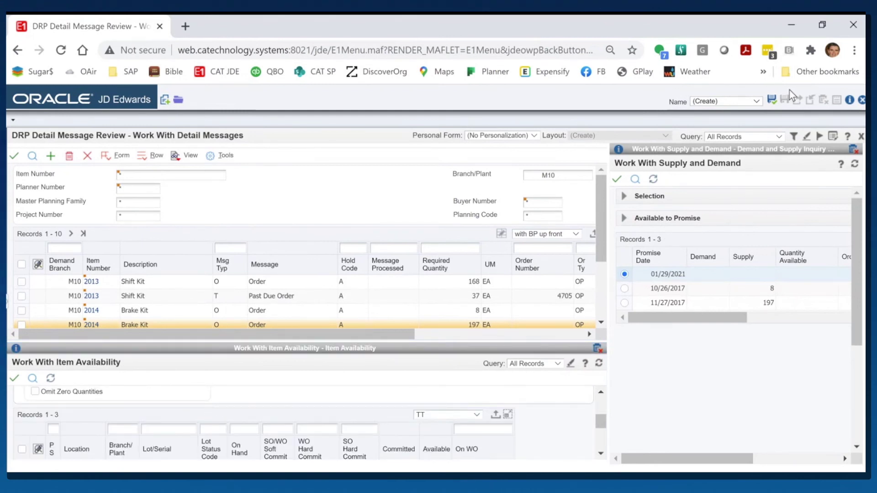
Save the form layout under the new name 'I like again'.
left_click(772, 99)
left_click(408, 265)
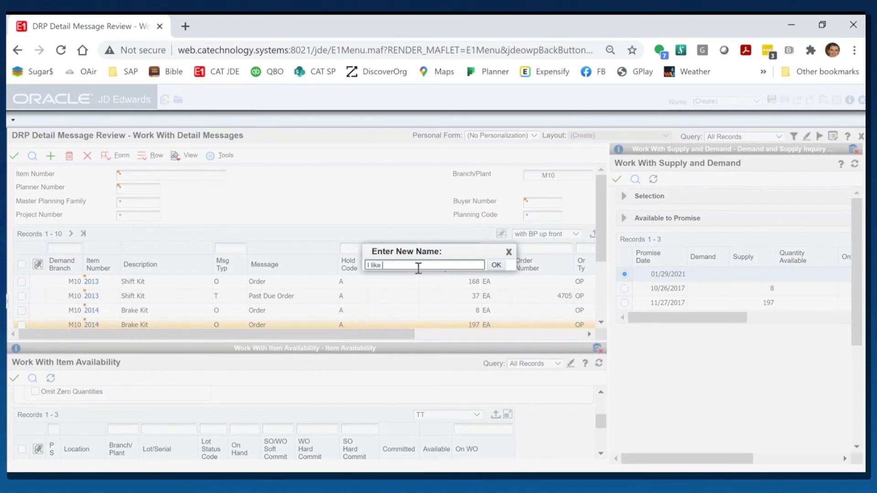
key("Return")
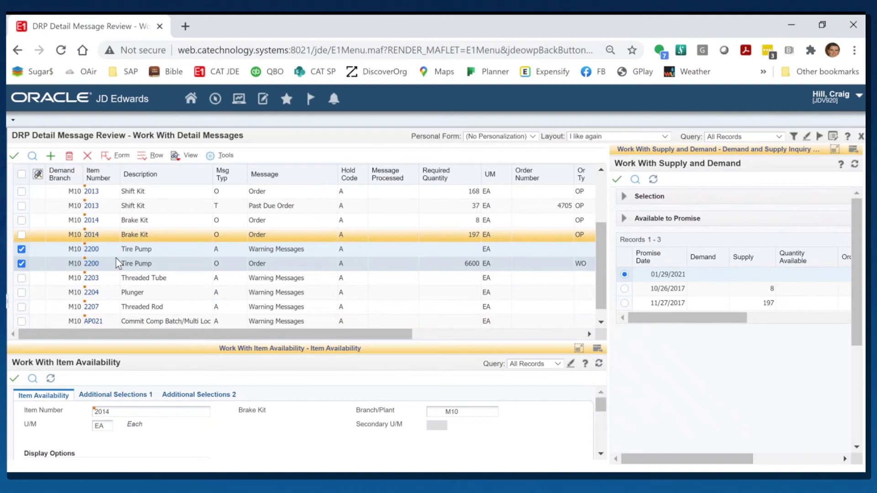
Select only the Tire Pump 2200 order row and scroll Item Availability to its 400 on-hand, 6600 short totals.
left_click(22, 249)
left_click(22, 264)
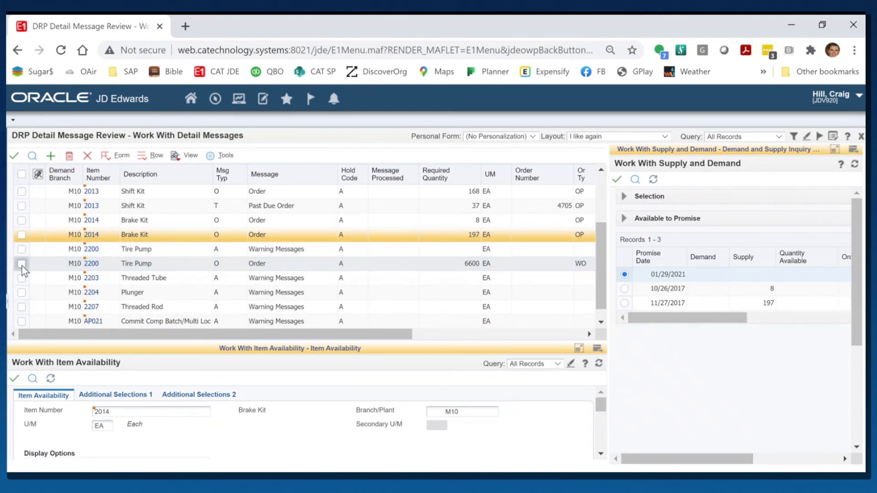
left_click(22, 264)
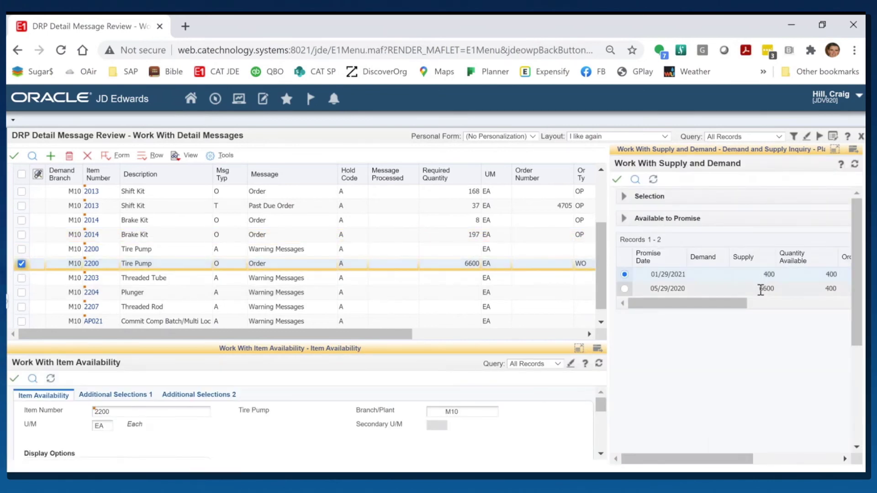
scroll(315, 395, "down", 10)
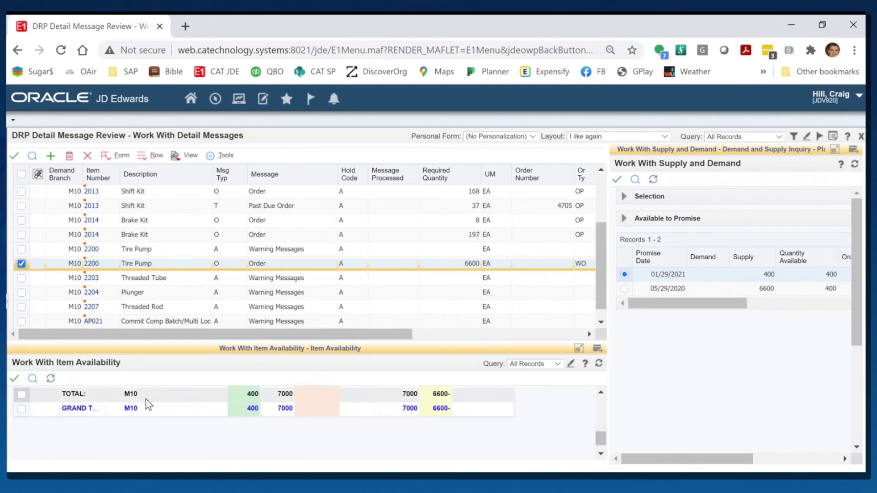
left_click(600, 392)
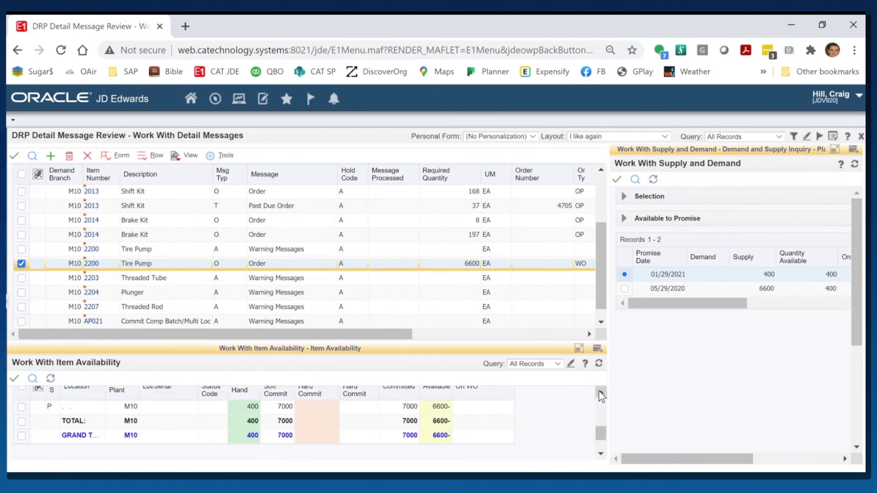